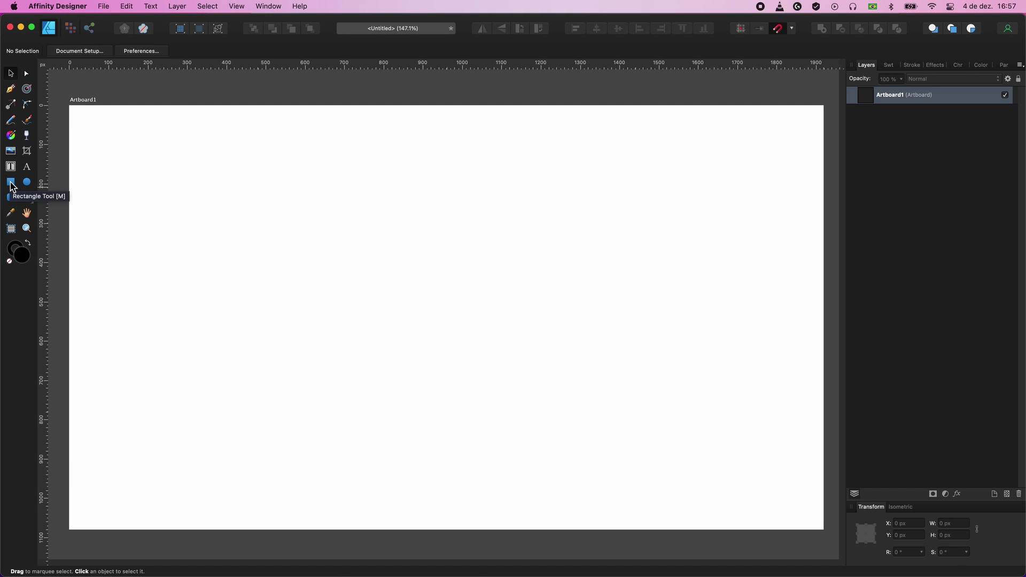
# Draw a long thin black bar across the upper artboard and Option-drag a copy just below it.
pyautogui.click(10, 183)
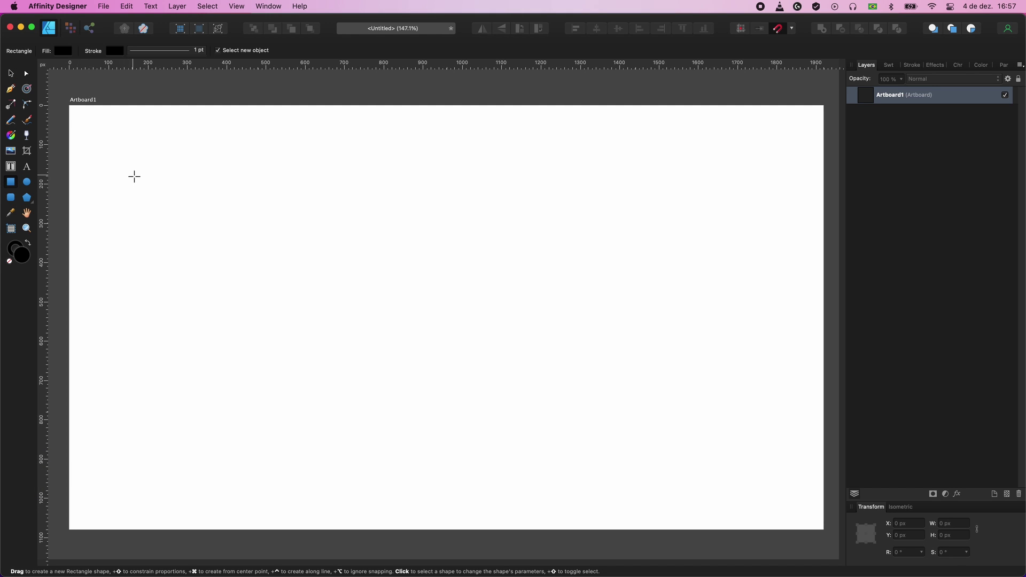
pyautogui.moveTo(134, 176); pyautogui.dragTo(751, 203)
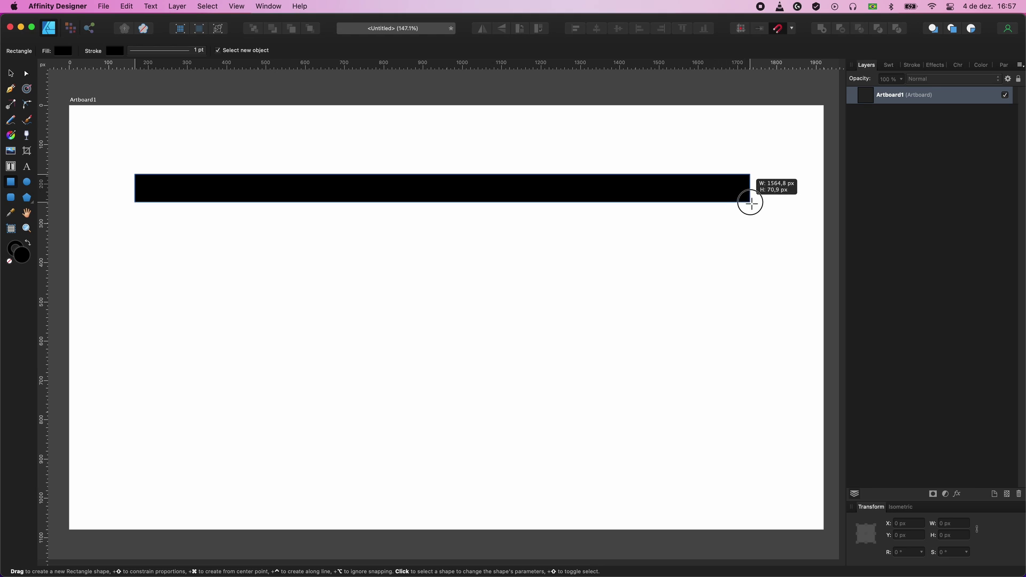
pyautogui.moveTo(750, 204); pyautogui.dragTo(764, 203)
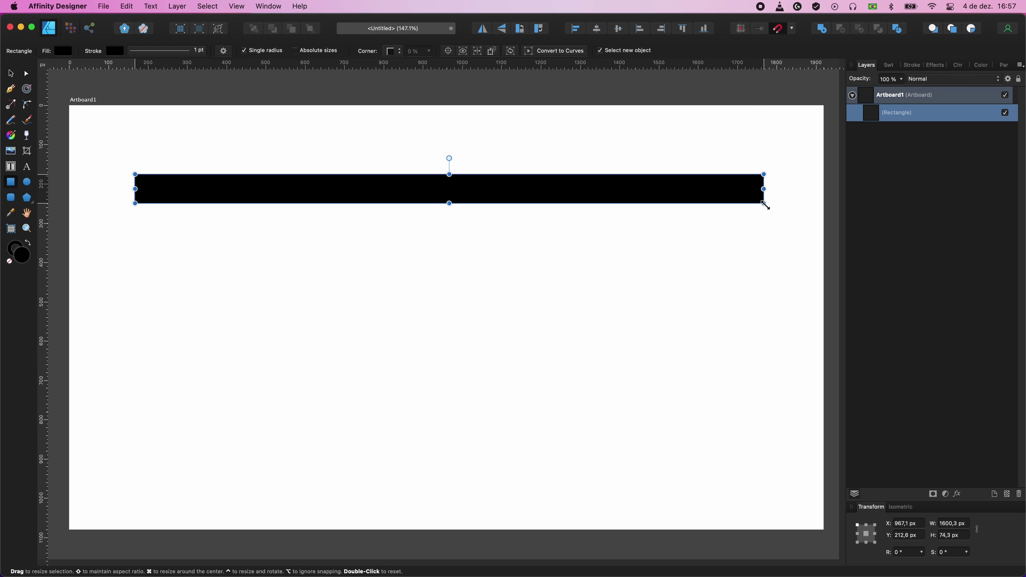
pyautogui.click(10, 74)
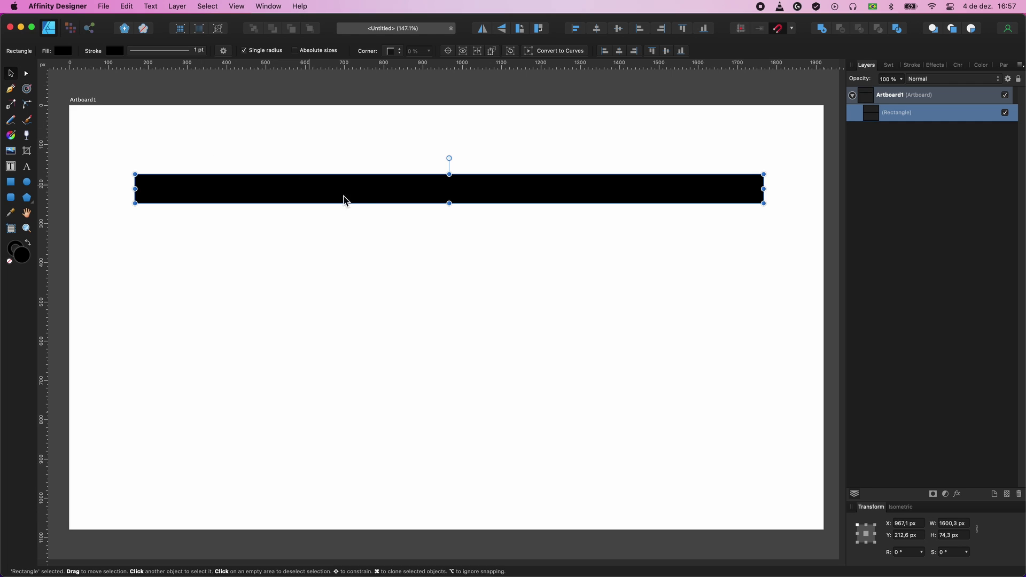
pyautogui.moveTo(372, 196); pyautogui.dragTo(367, 252)
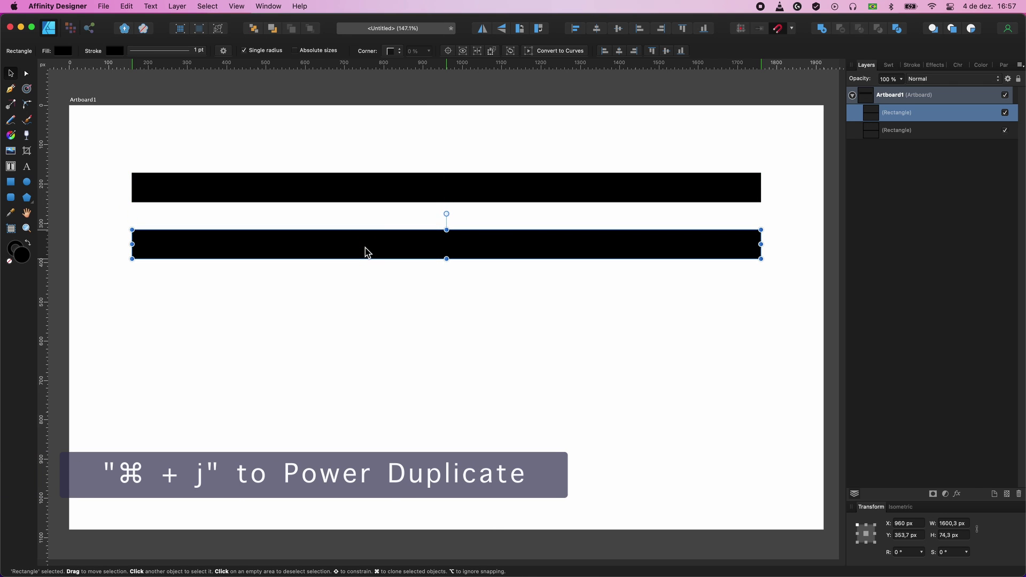
# Power Duplicate the bar with Cmd+J into five evenly spaced bars and centre the stack.
pyautogui.press('super+j')
pyautogui.press('super+j')
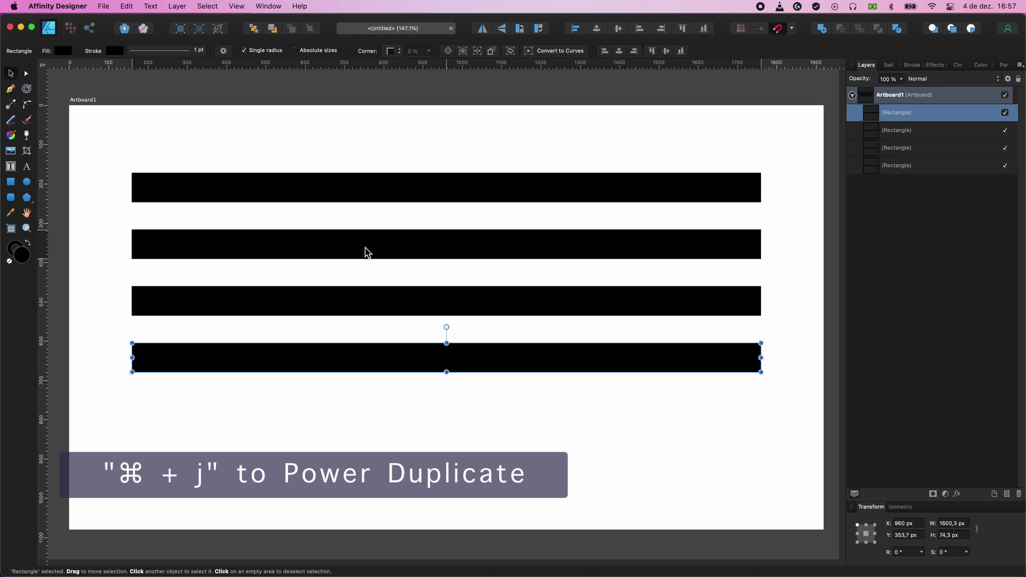
pyautogui.press('super+j')
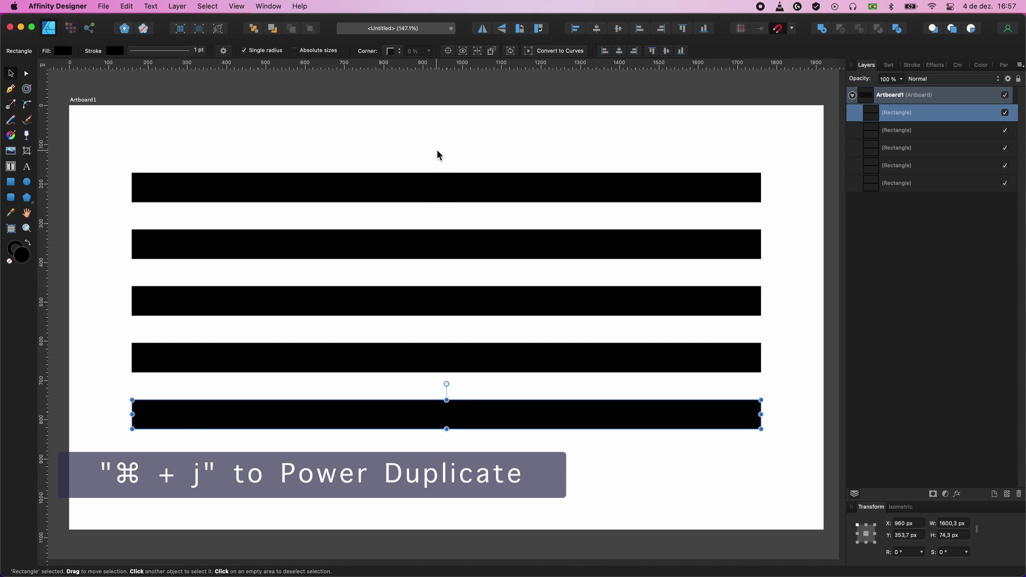
pyautogui.moveTo(436, 150)
pyautogui.mouseDown()
pyautogui.moveTo(493, 448)
pyautogui.moveTo(514, 426)
pyautogui.moveTo(515, 438)
pyautogui.mouseUp()
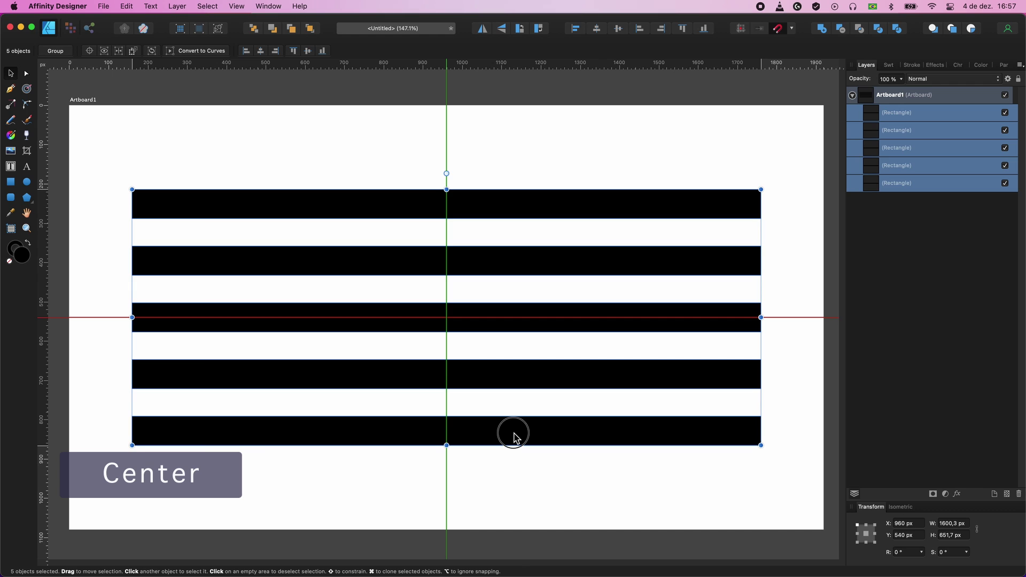
pyautogui.click(618, 158)
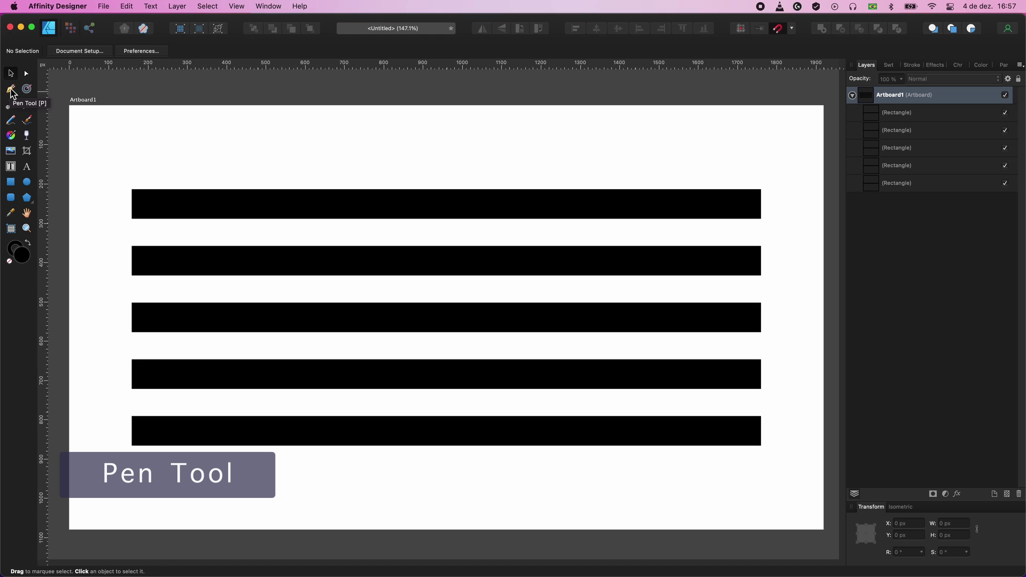
# Draw a diagonal Pen line from above the top bar to below the bottom bar.
pyautogui.click(12, 91)
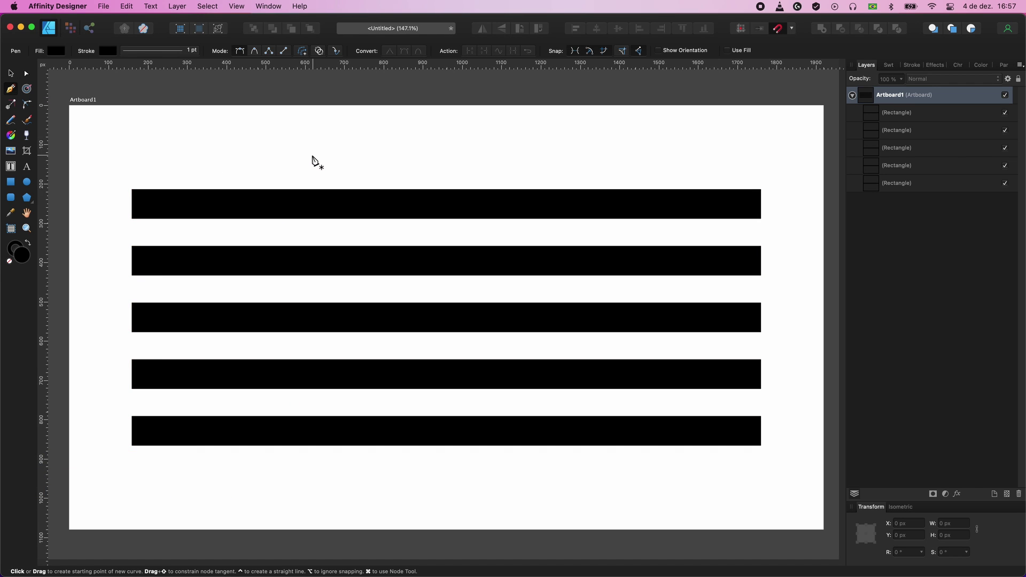
pyautogui.click(319, 155)
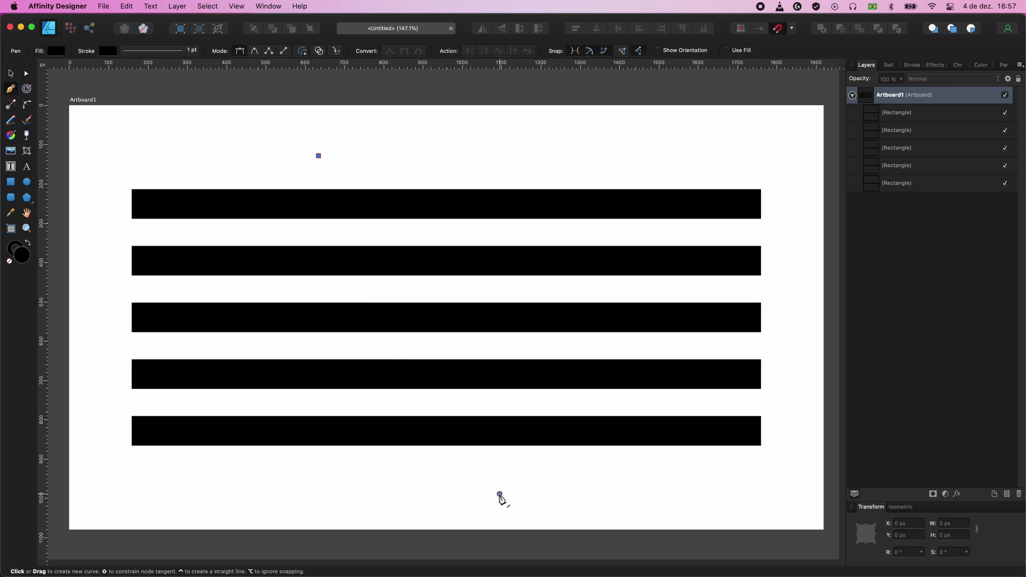
pyautogui.click(500, 495)
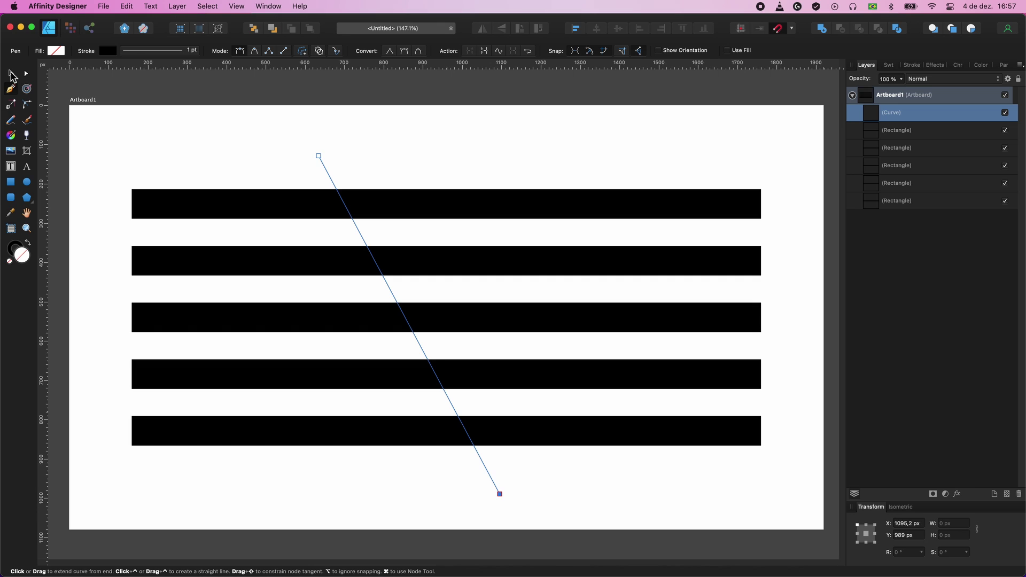
# Add two parallel copies of the diagonal line to the right, then select the five bars.
pyautogui.click(10, 75)
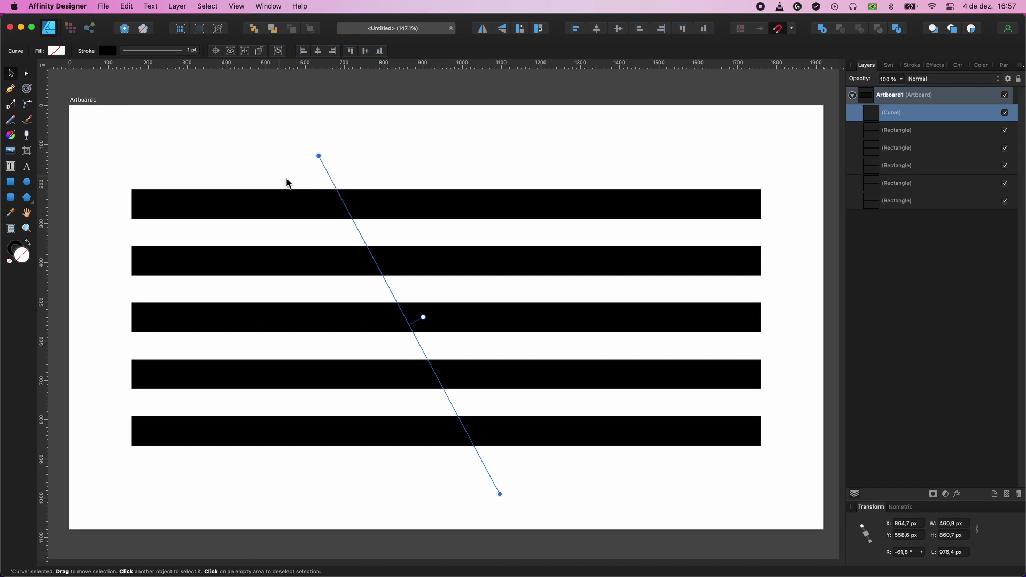
pyautogui.moveTo(335, 177); pyautogui.dragTo(421, 178)
pyautogui.click(548, 167)
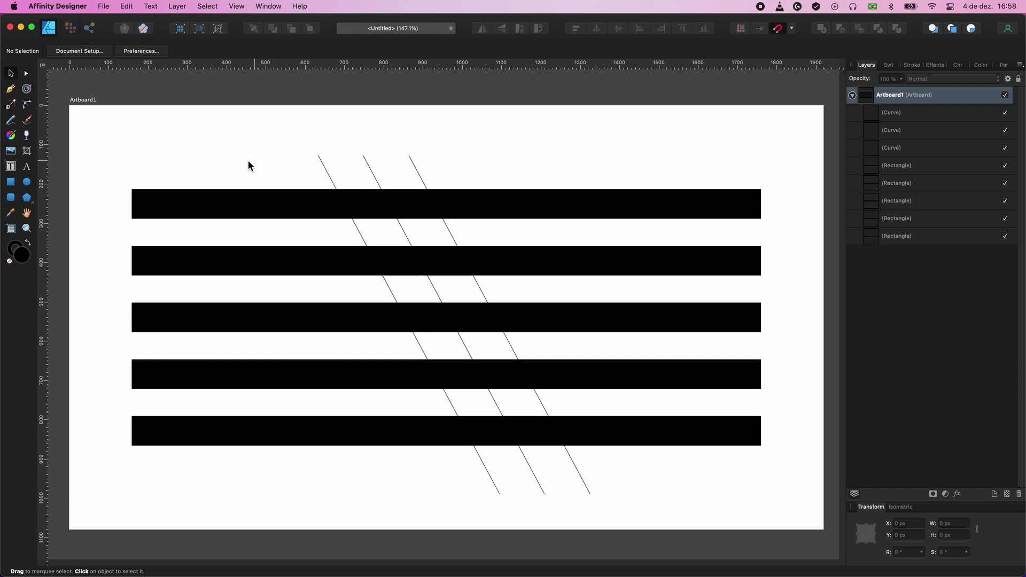
pyautogui.moveTo(233, 164); pyautogui.dragTo(213, 463)
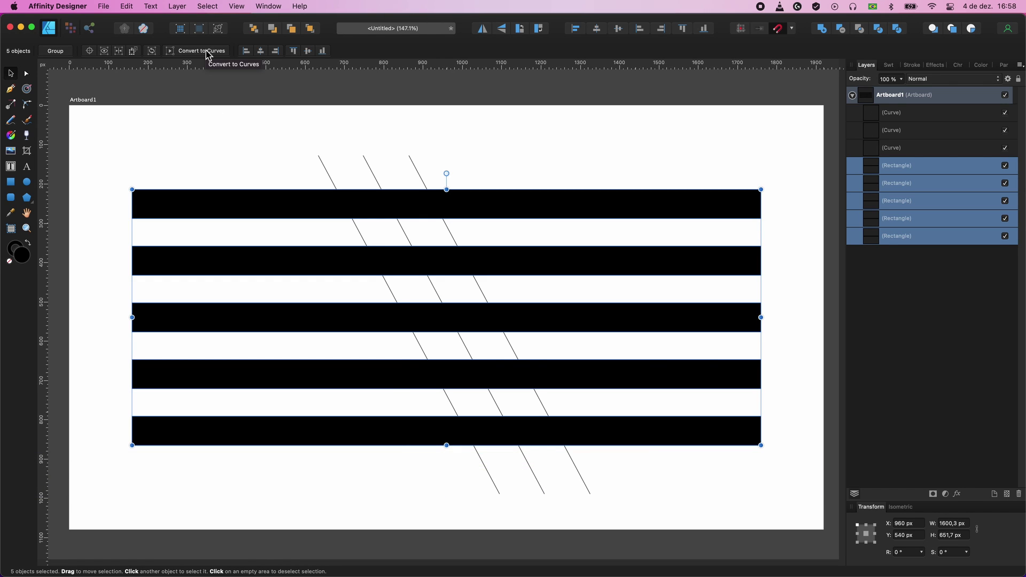
# Convert the five bars to curves and pick the top bar for node editing.
pyautogui.click(207, 52)
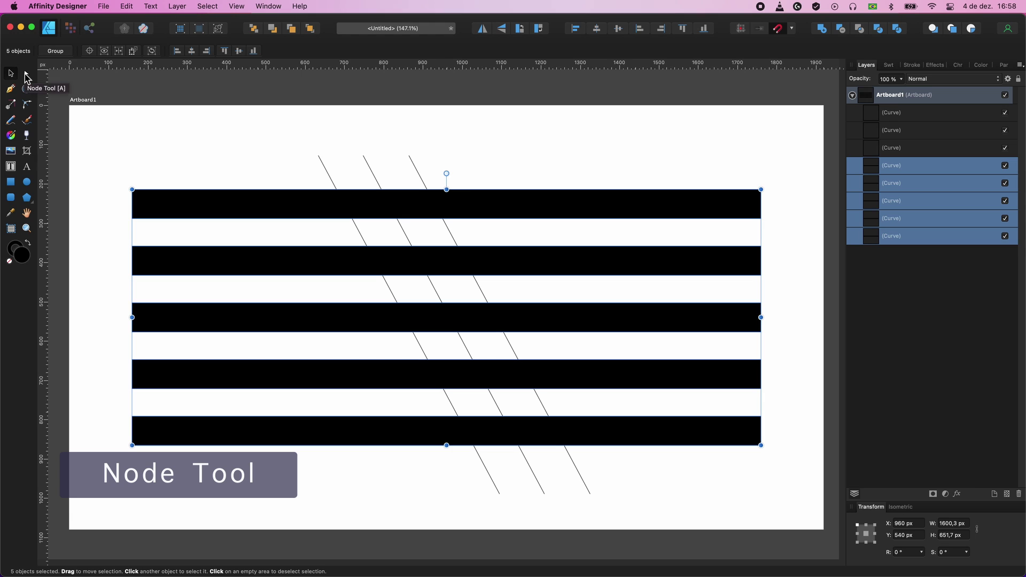
pyautogui.click(26, 75)
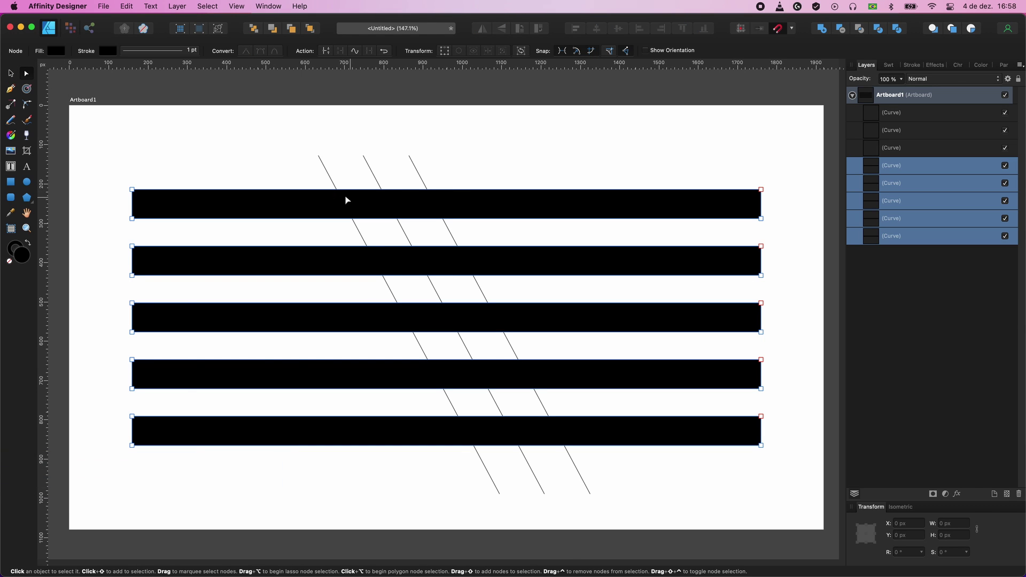
pyautogui.click(279, 161)
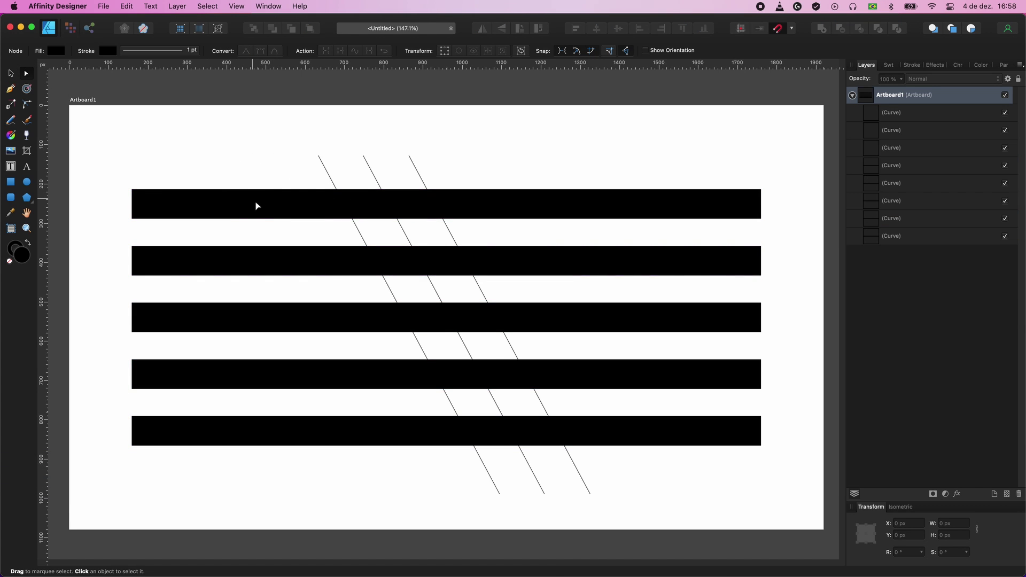
pyautogui.click(257, 206)
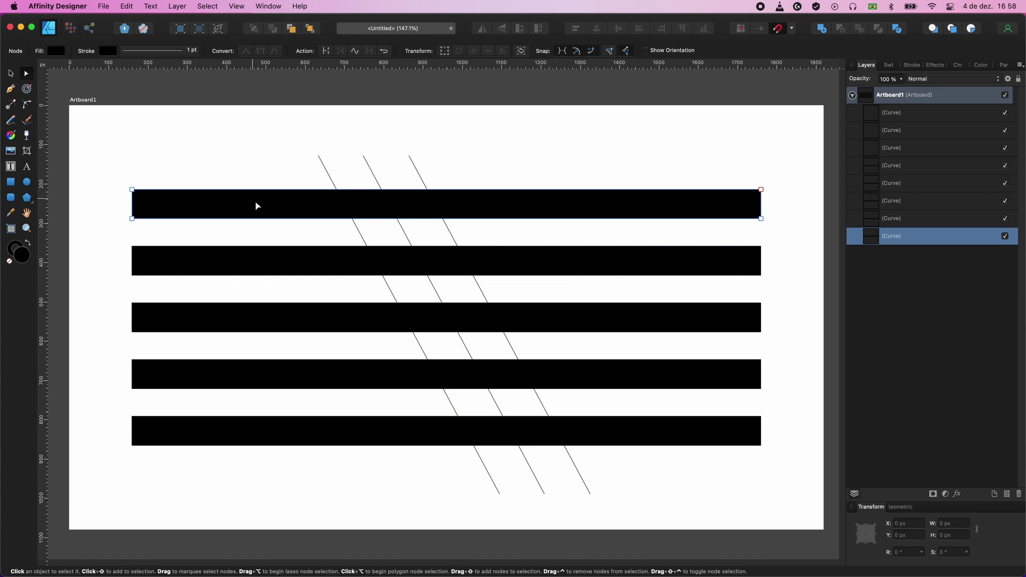
# Add nodes on the top bar's top and bottom edges at the three line crossings.
pyautogui.click(338, 190)
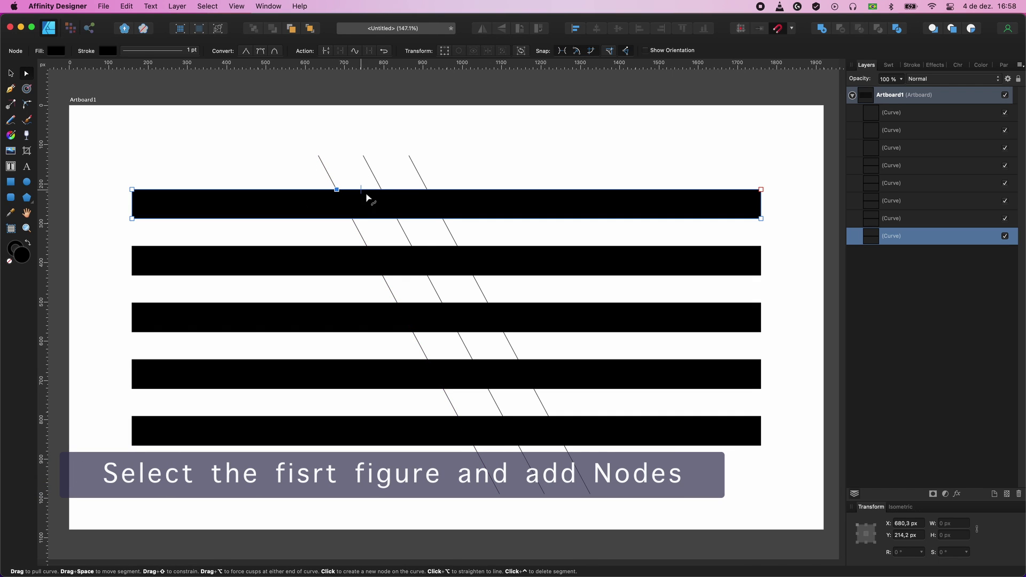
pyautogui.click(381, 190)
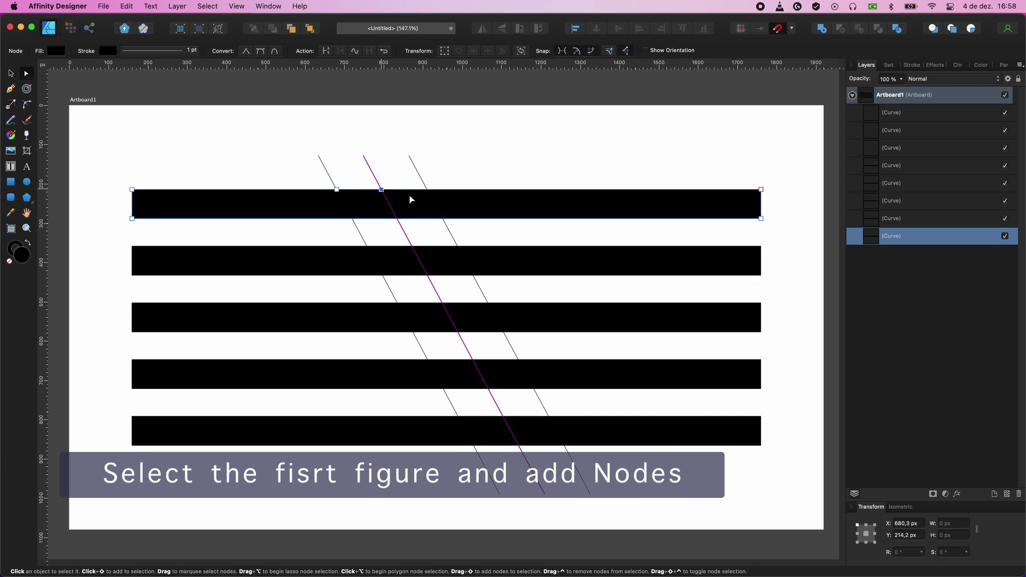
pyautogui.click(428, 190)
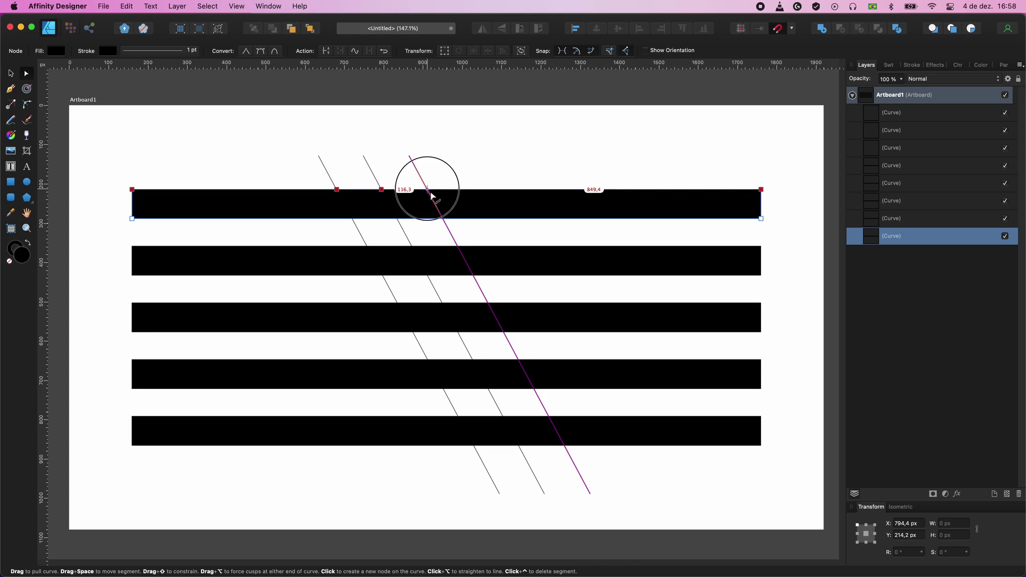
pyautogui.click(443, 218)
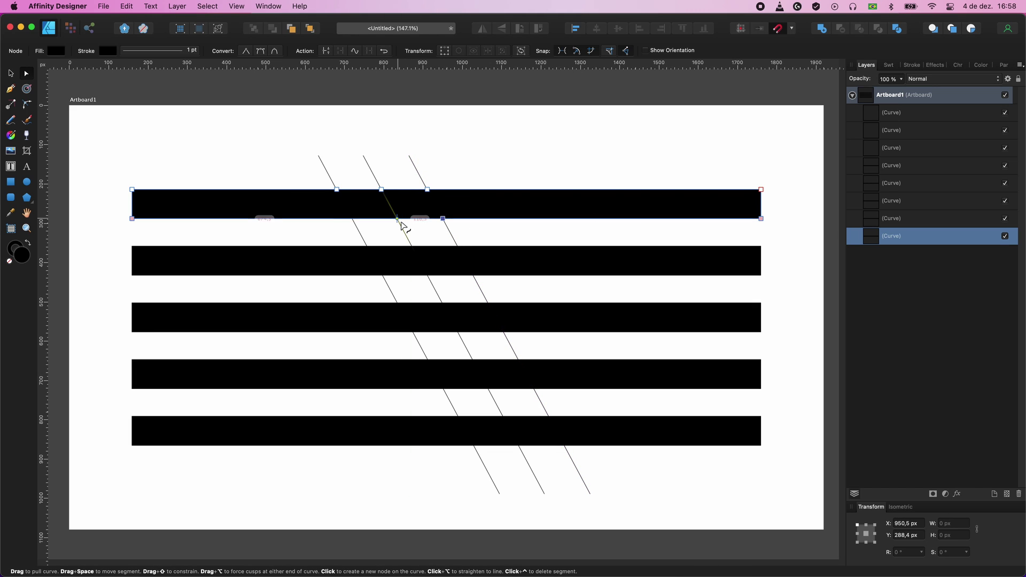
pyautogui.click(398, 218)
pyautogui.click(353, 219)
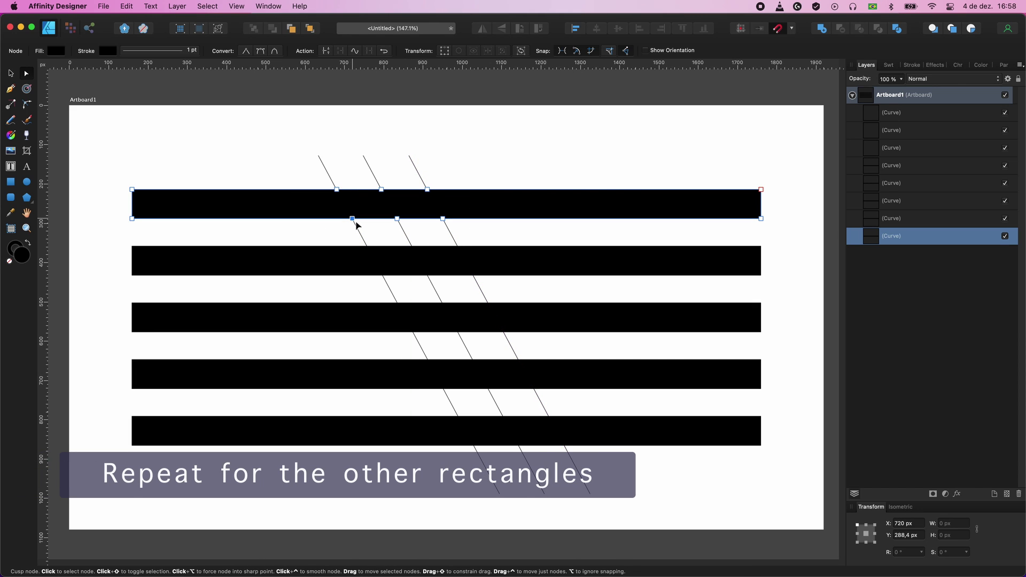
# Add nodes on the second bar's top and bottom edges at the three line crossings.
pyautogui.click(297, 269)
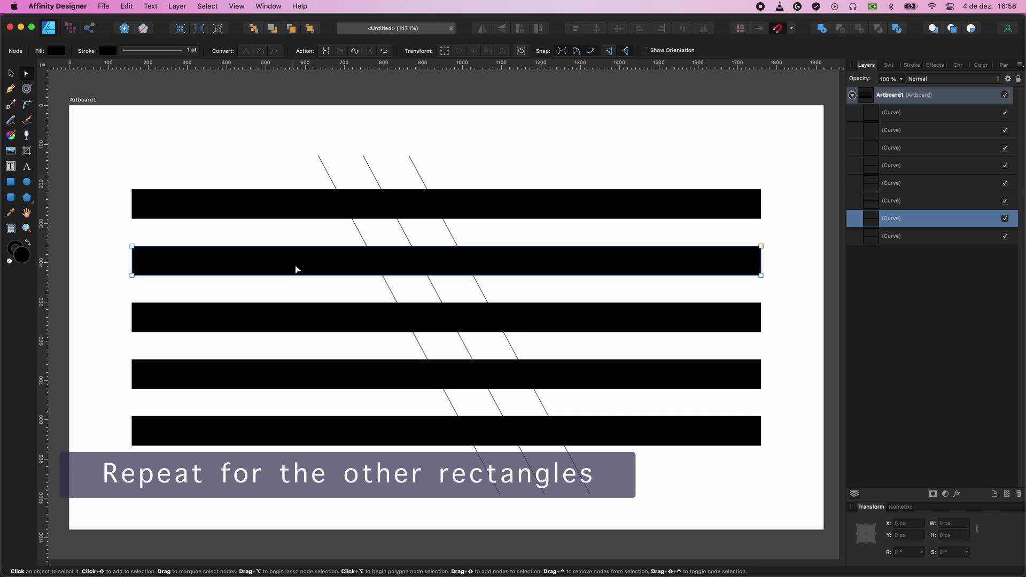
pyautogui.click(366, 246)
pyautogui.click(411, 246)
pyautogui.click(457, 246)
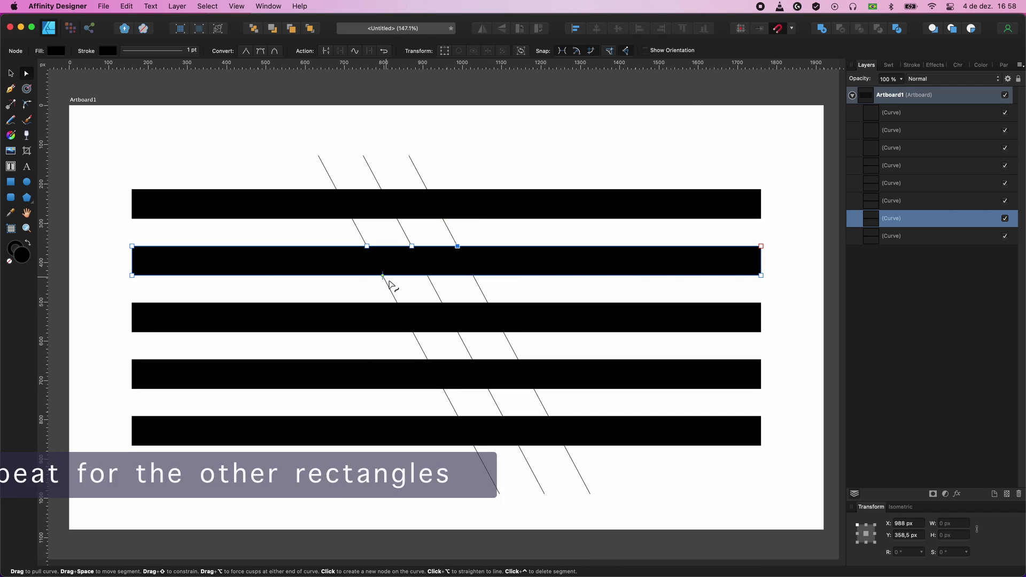
pyautogui.click(383, 276)
pyautogui.click(428, 275)
pyautogui.click(473, 275)
# Add nodes on the third bar's top and bottom edges at the three line crossings.
pyautogui.click(364, 325)
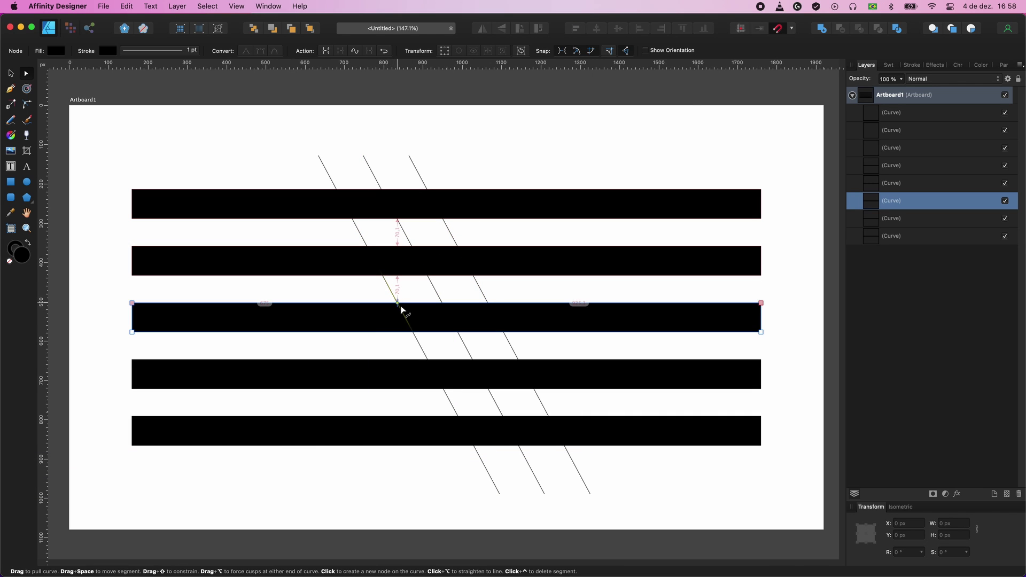
pyautogui.click(397, 303)
pyautogui.click(442, 303)
pyautogui.click(488, 303)
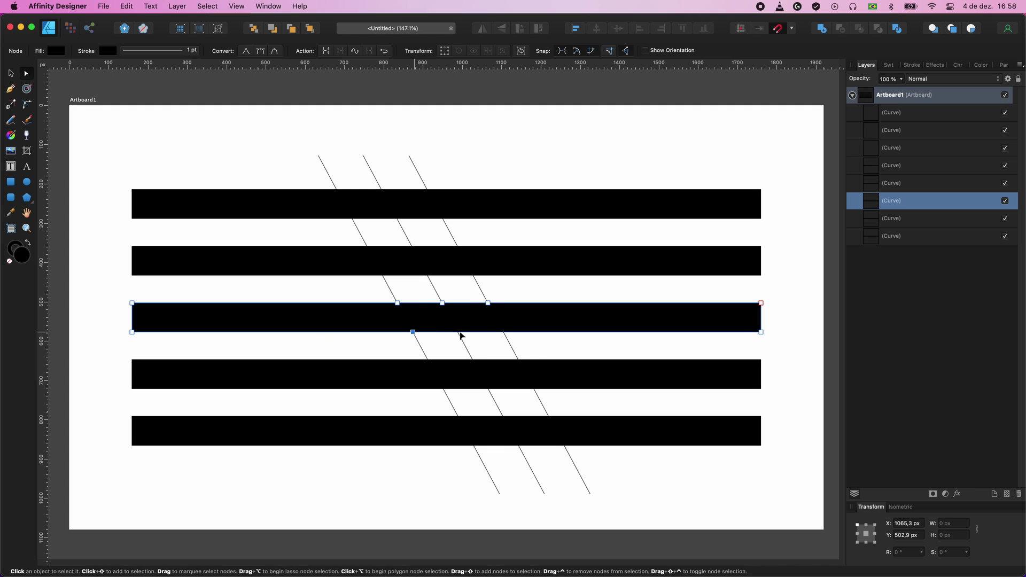
pyautogui.click(412, 332)
pyautogui.click(458, 332)
pyautogui.click(503, 332)
# Add nodes on the fourth bar's top and bottom edges at the line crossings.
pyautogui.click(432, 370)
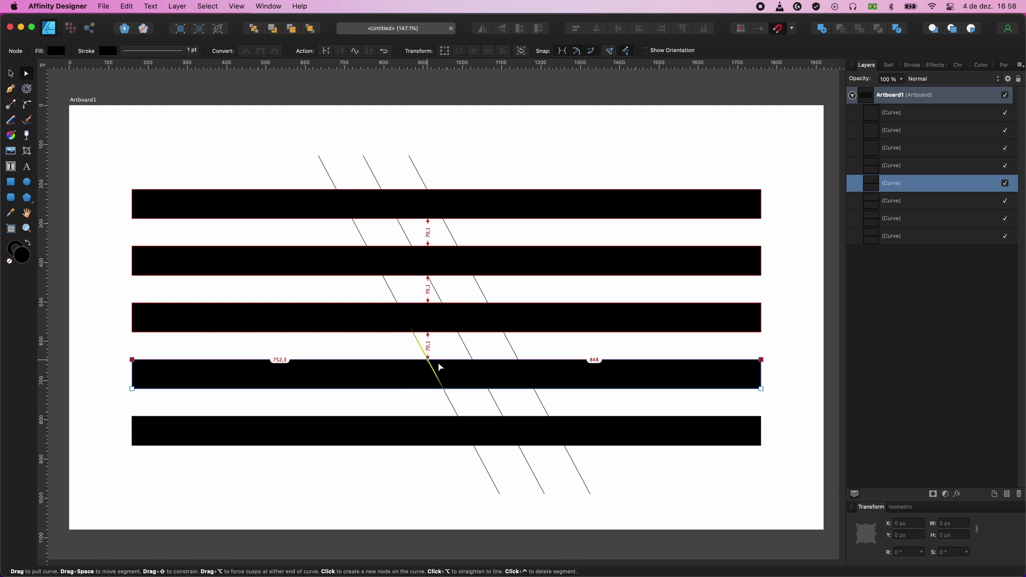
pyautogui.click(473, 360)
pyautogui.click(518, 360)
pyautogui.click(444, 390)
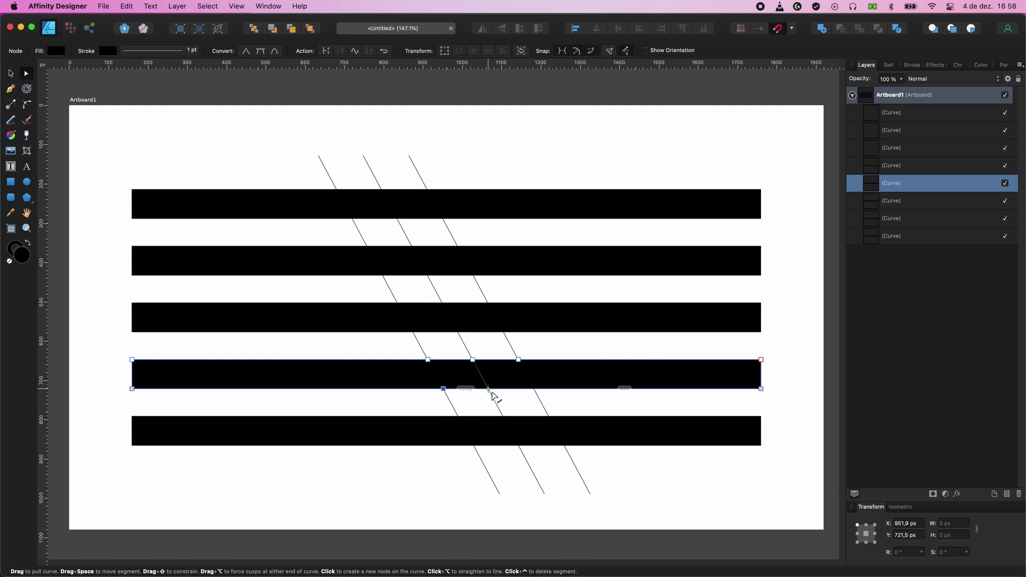
pyautogui.click(488, 389)
pyautogui.click(534, 389)
# Add nodes on the fifth bar's top and bottom edges at the three line crossings.
pyautogui.click(478, 429)
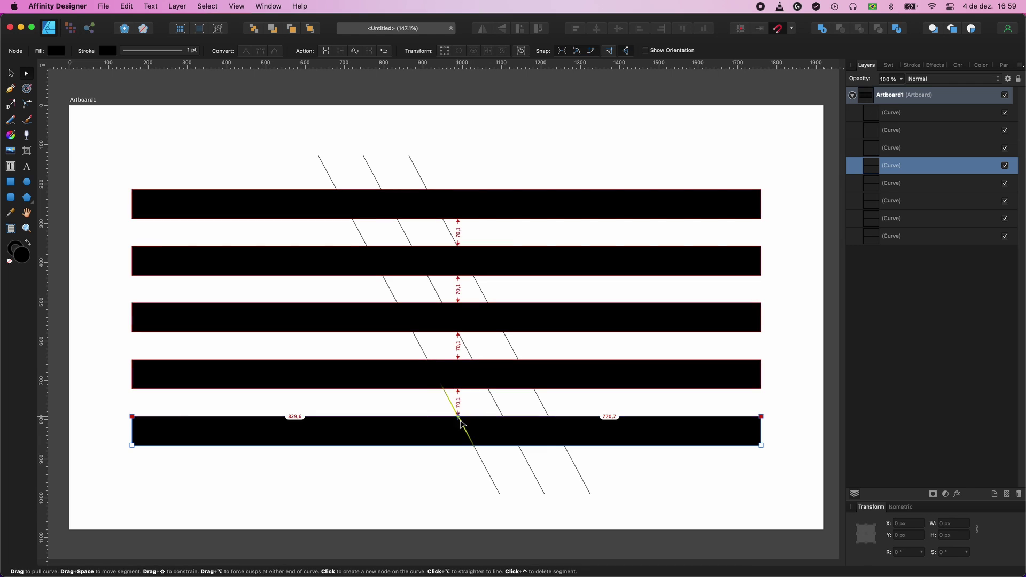
pyautogui.click(458, 417)
pyautogui.click(500, 416)
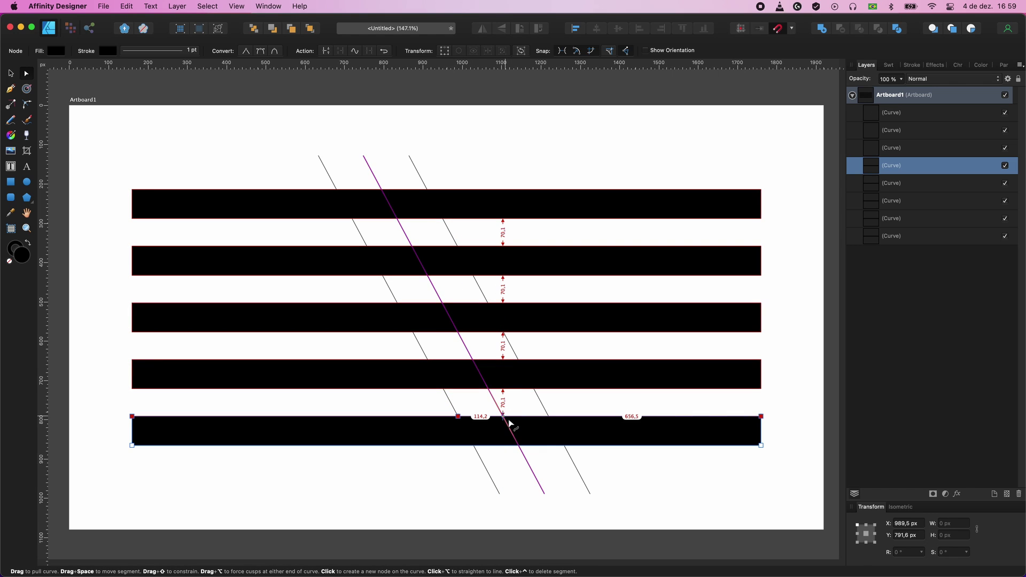
pyautogui.click(549, 417)
pyautogui.click(474, 446)
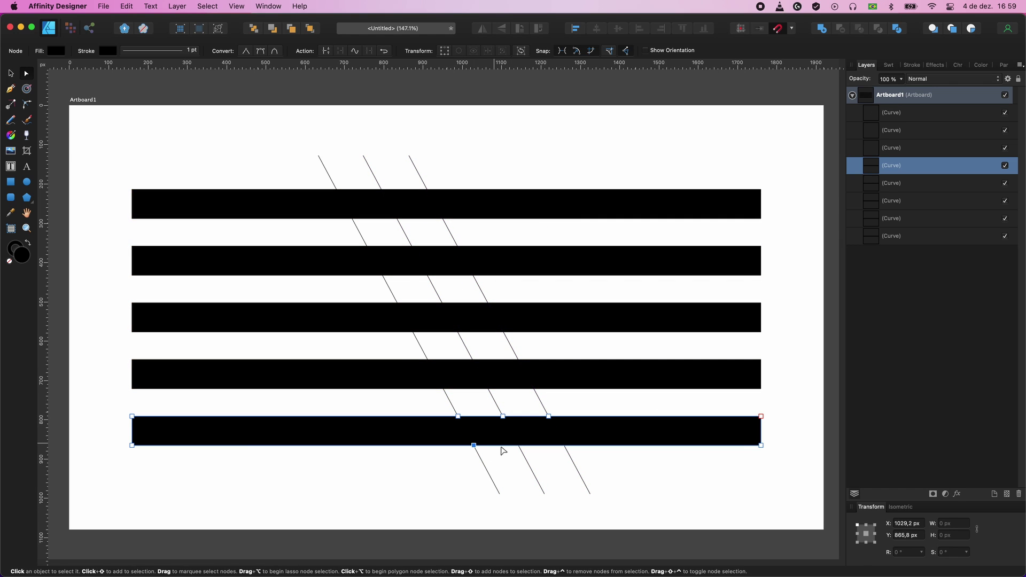
pyautogui.click(519, 446)
pyautogui.click(564, 445)
pyautogui.click(401, 481)
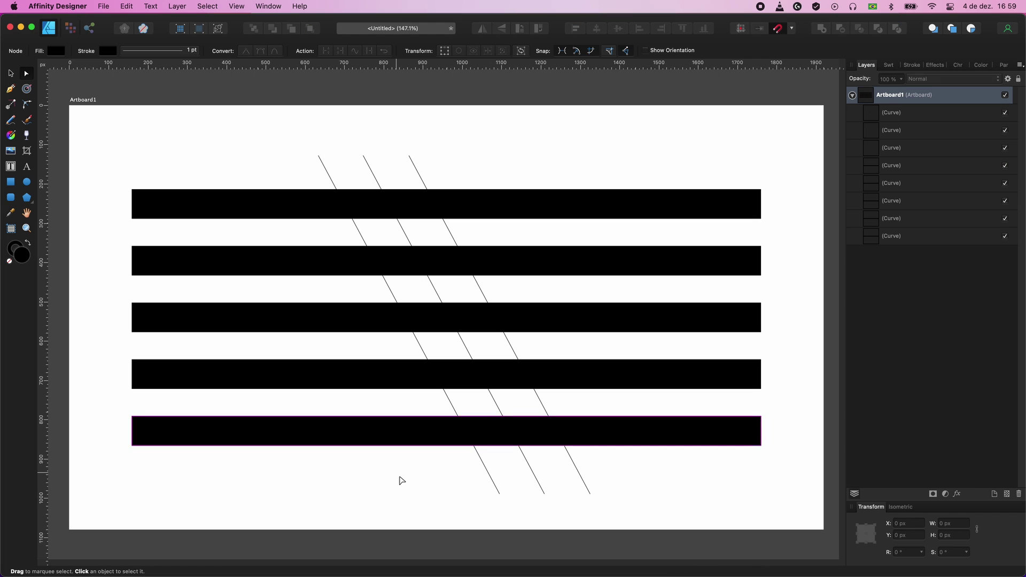
# Delete the three diagonal lines and reselect all five bars.
pyautogui.moveTo(284, 125); pyautogui.dragTo(454, 175)
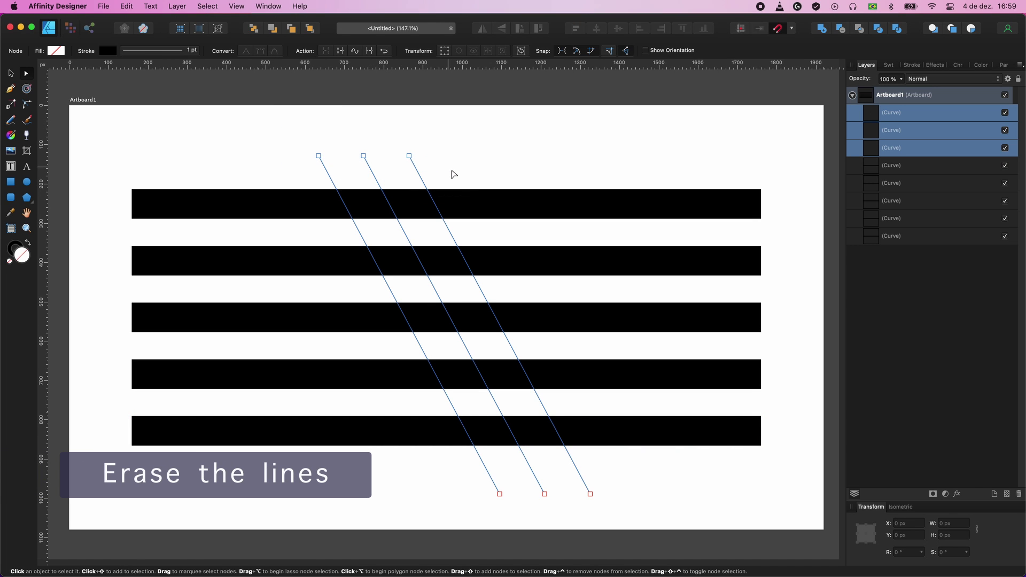
pyautogui.press('Delete')
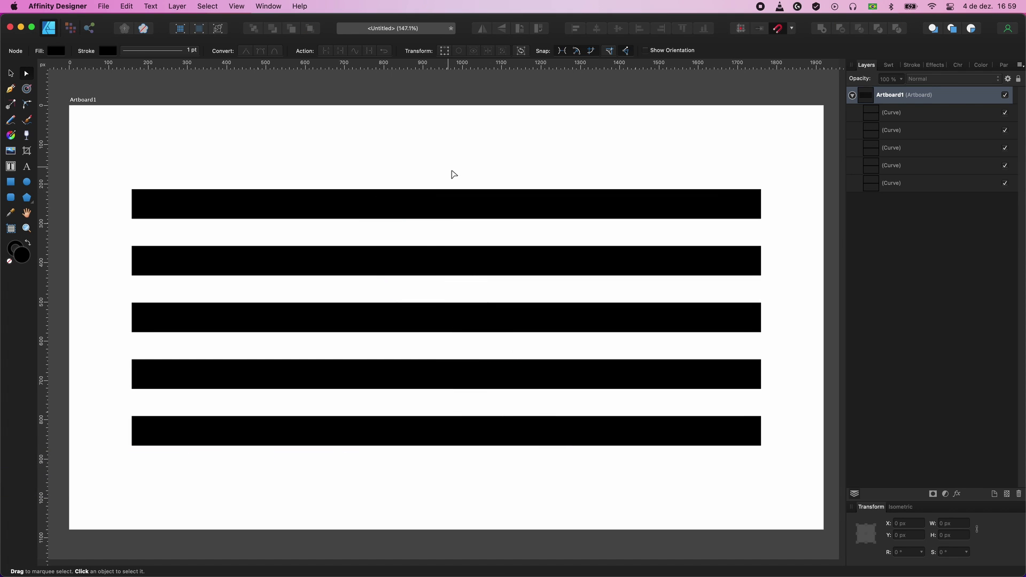
pyautogui.moveTo(275, 147); pyautogui.dragTo(715, 498)
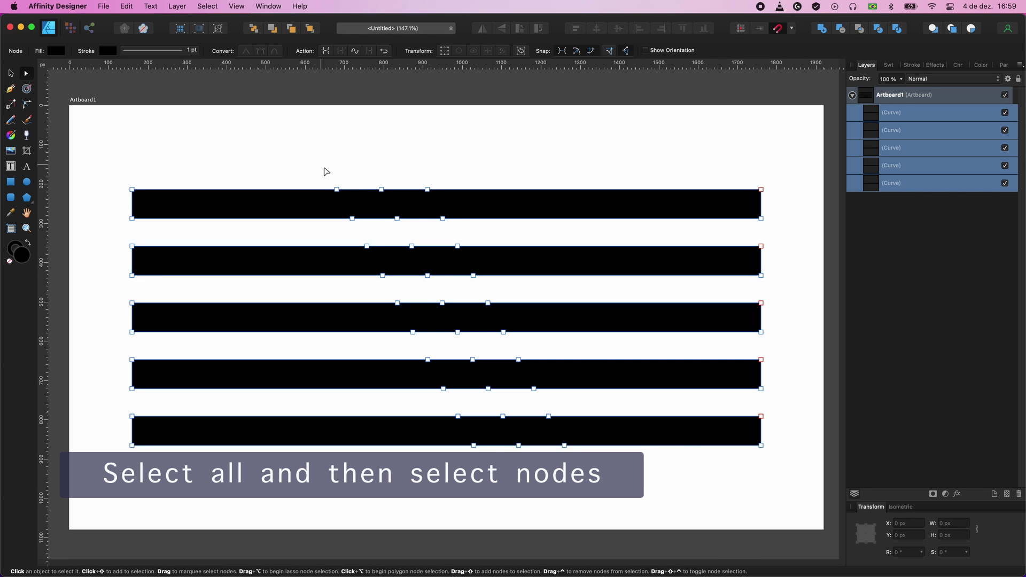
# Select the middle nodes across all five bars and convert them to Smooth.
pyautogui.moveTo(316, 156); pyautogui.dragTo(602, 475)
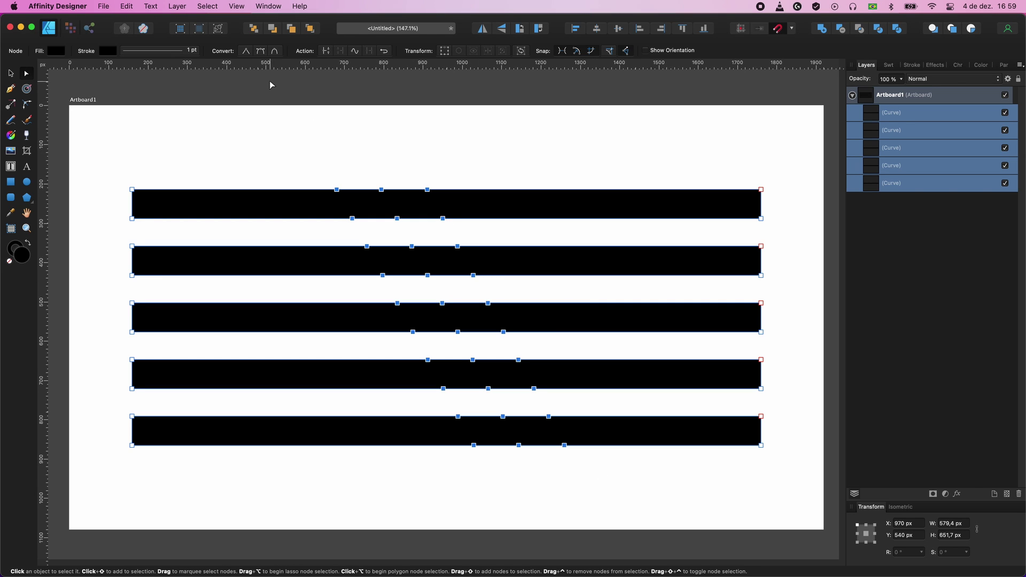
pyautogui.click(260, 51)
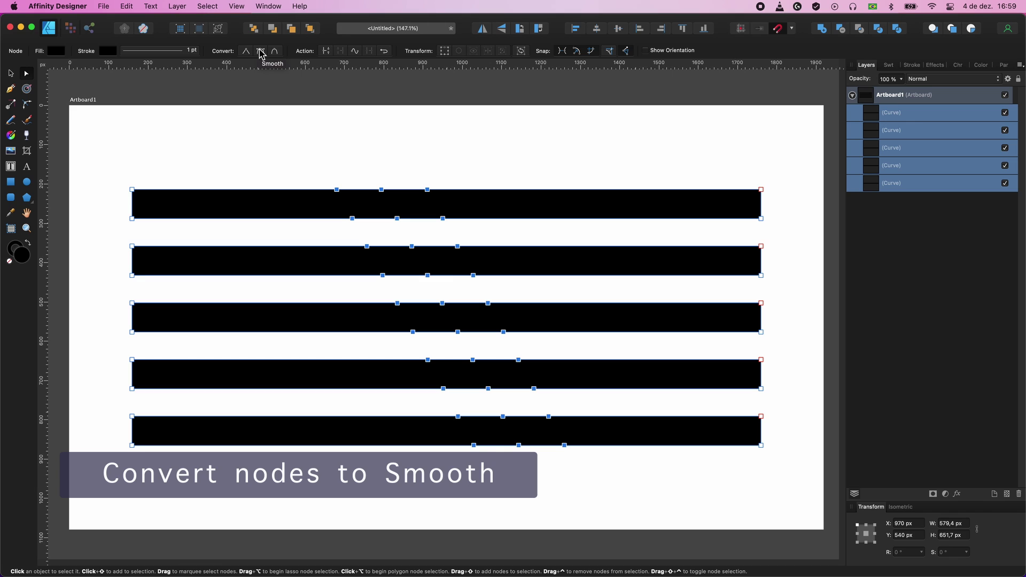
pyautogui.click(260, 51)
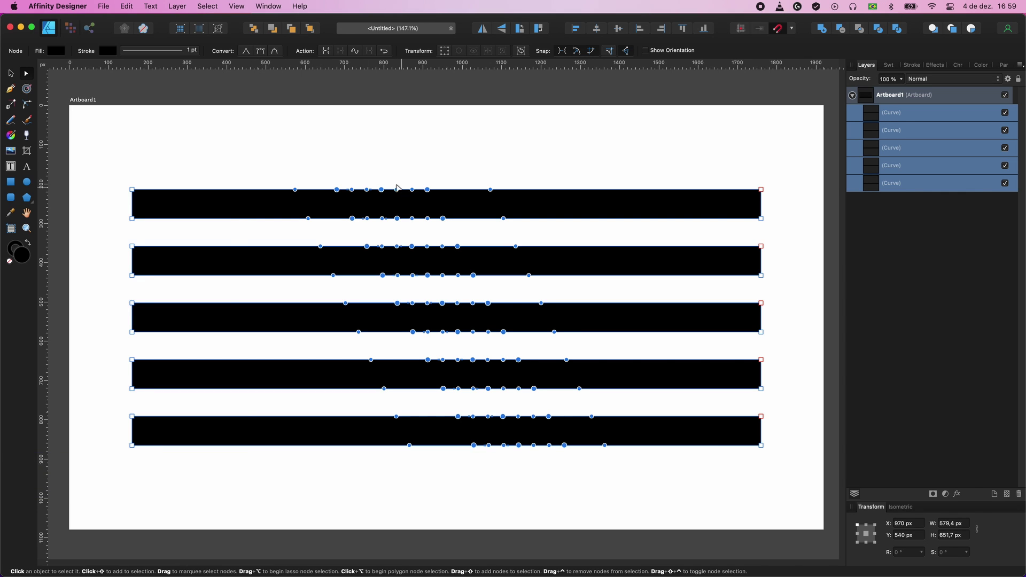
# Drag the bars' selected centre nodes upward into smooth bumps, then deselect.
pyautogui.moveTo(364, 151)
pyautogui.mouseDown()
pyautogui.moveTo(416, 227)
pyautogui.moveTo(526, 454)
pyautogui.mouseUp()
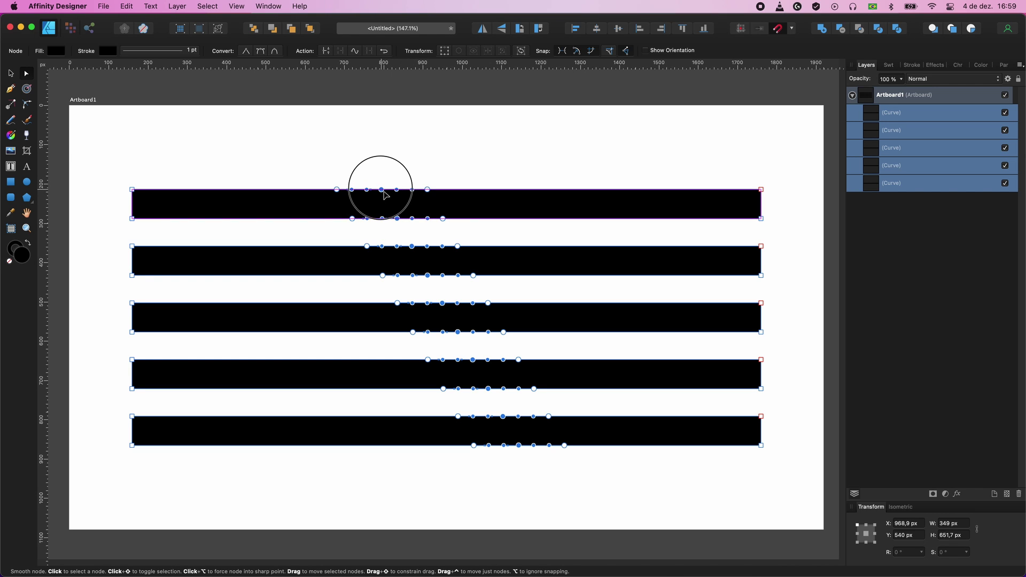
pyautogui.moveTo(384, 195); pyautogui.dragTo(395, 171)
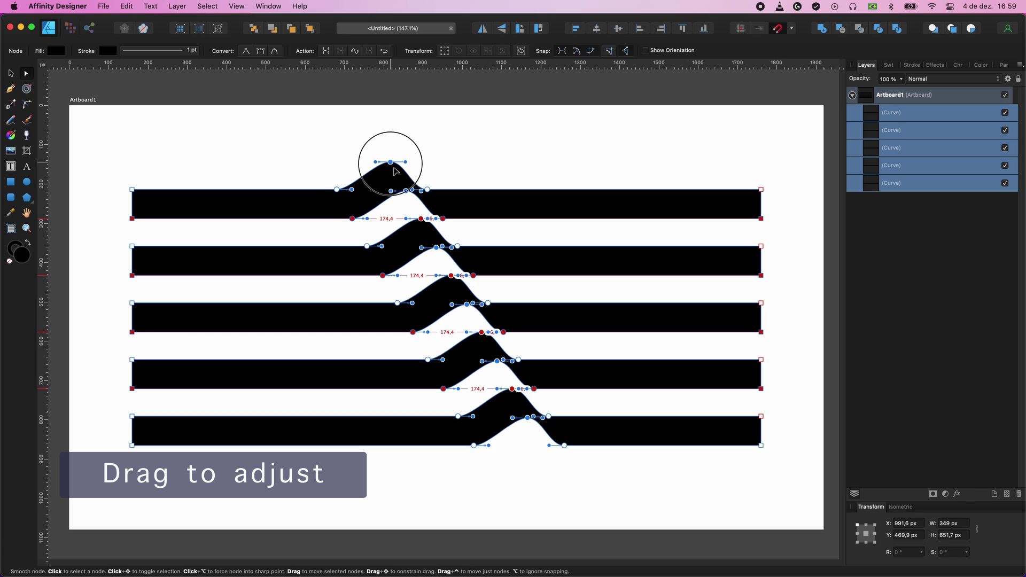
pyautogui.moveTo(394, 171); pyautogui.dragTo(394, 171)
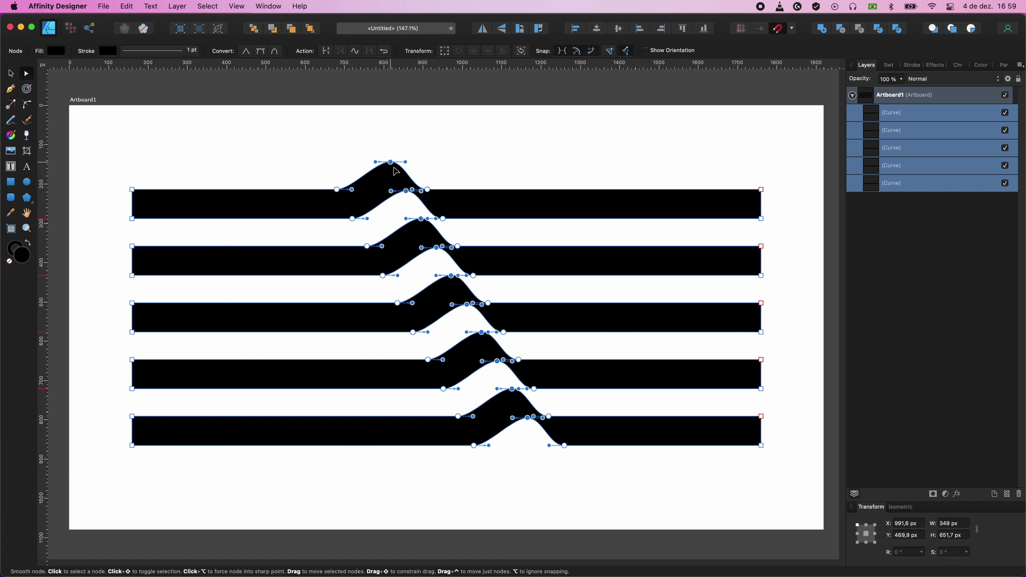
pyautogui.click(720, 150)
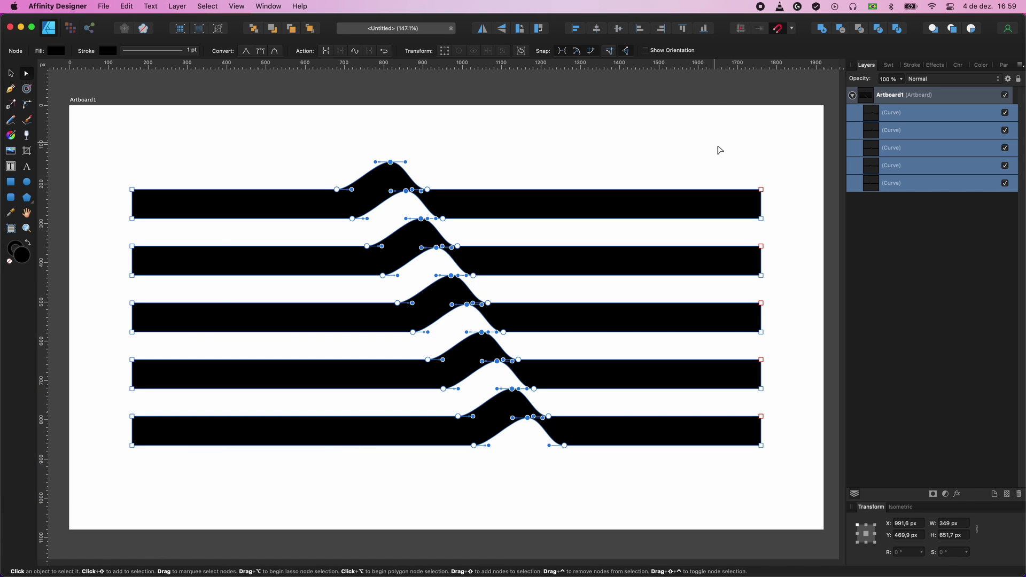